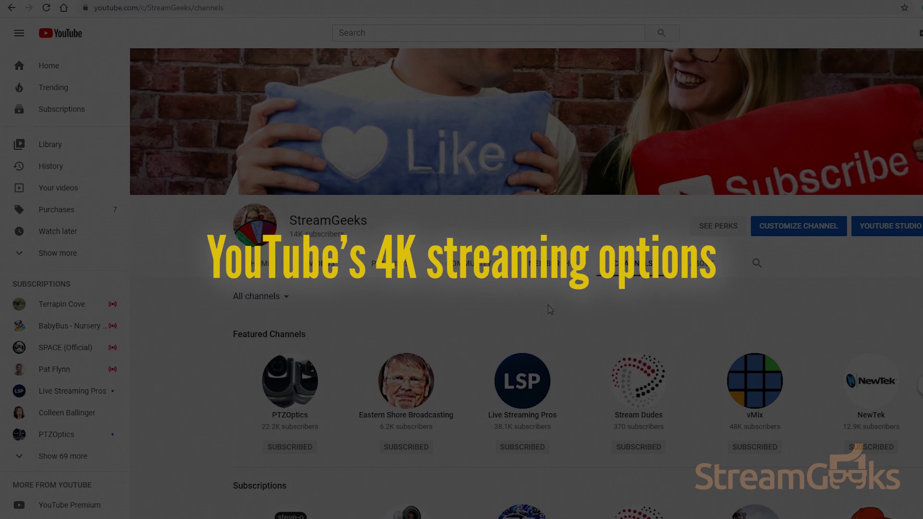
View the StreamGeeks channel's About page, then switch to the Library feed
left_click(701, 264)
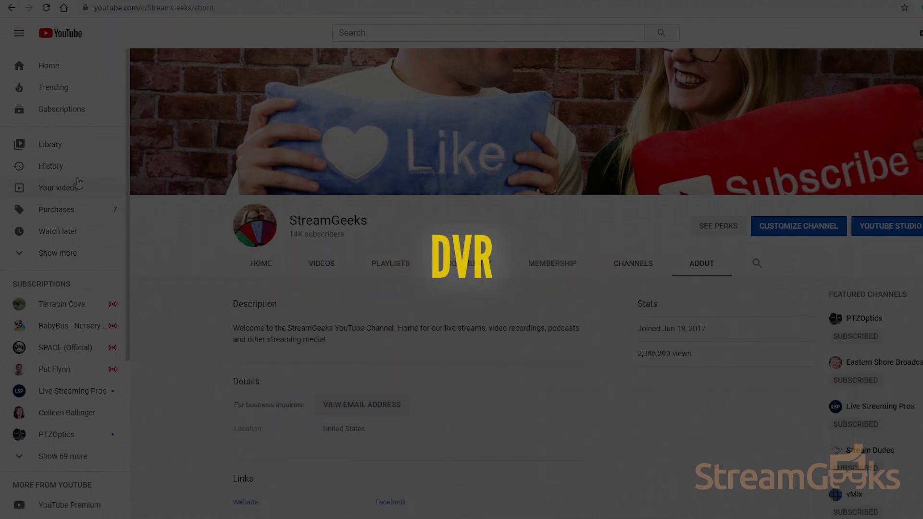
left_click(63, 152)
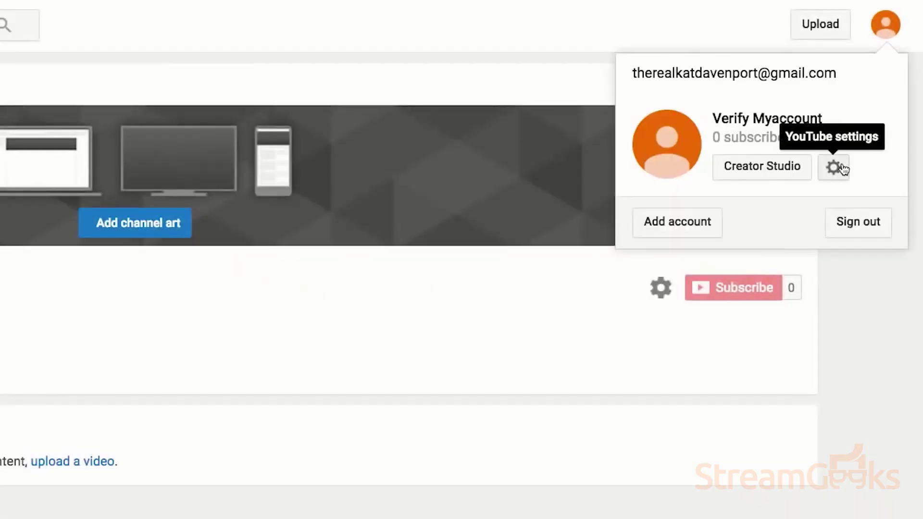
Verify the account with a phone verification code in YouTube settings, then choose Create > Go live
left_click(842, 168)
left_click(431, 348)
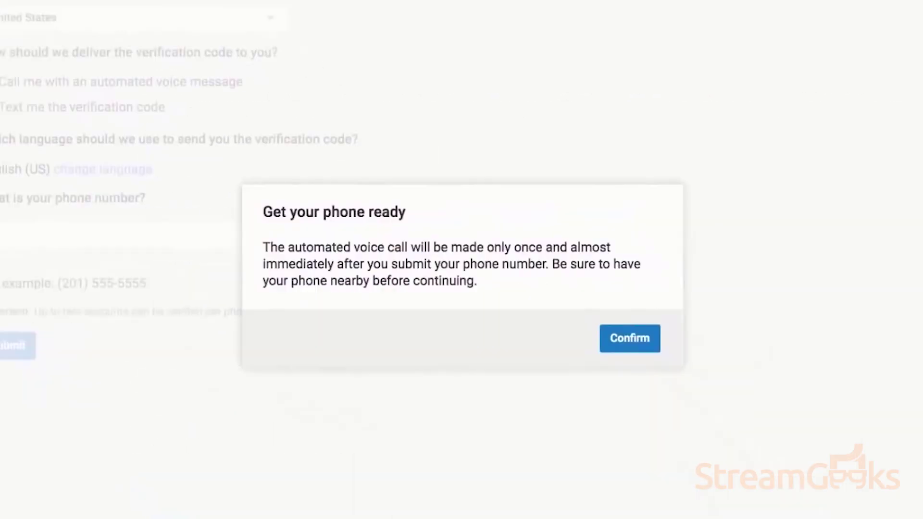
left_click(41, 422)
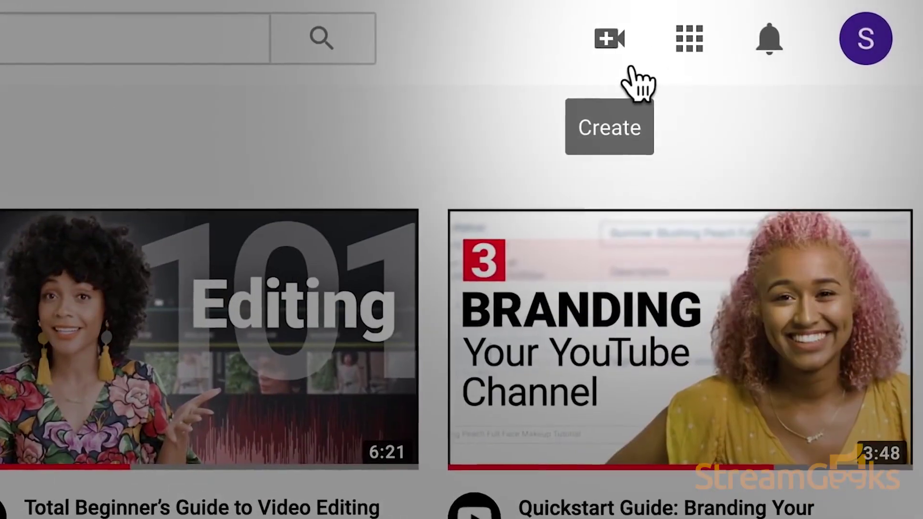
left_click(741, 34)
left_click(747, 134)
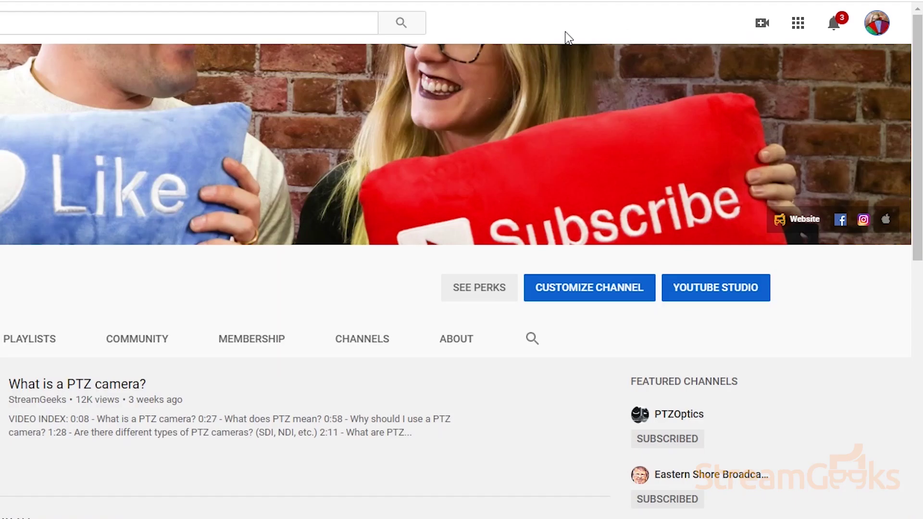
Choose Create > Go live and pick Webcam to open the webcam stream form
left_click(763, 24)
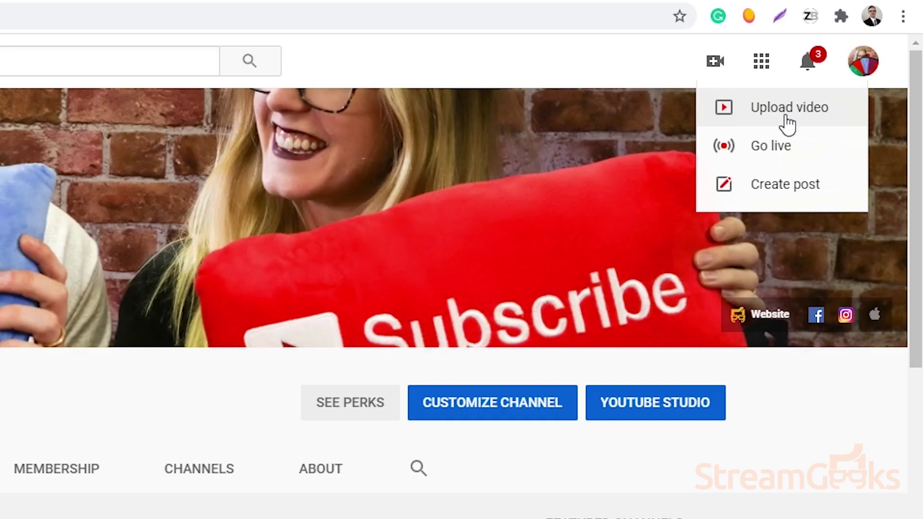
left_click(791, 153)
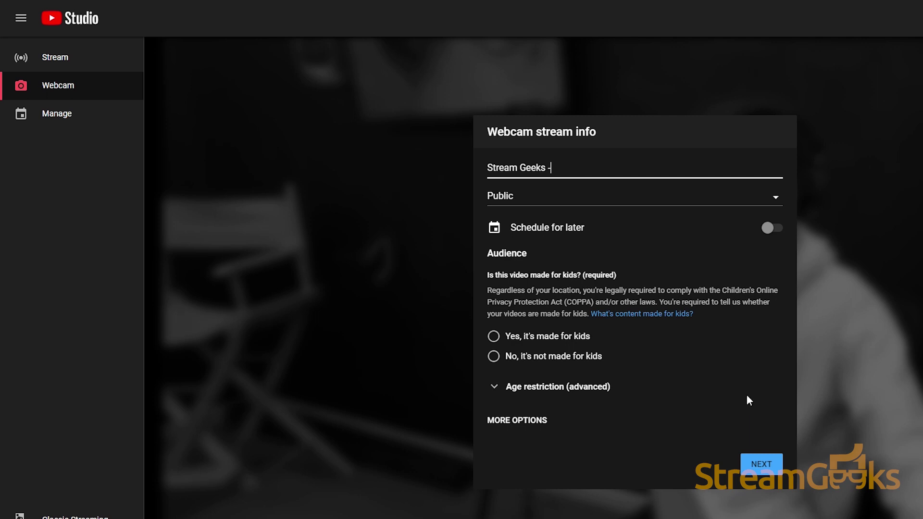
Title the webcam stream 'Stream Geeks - Test' and go live from the stream preview
type("Test")
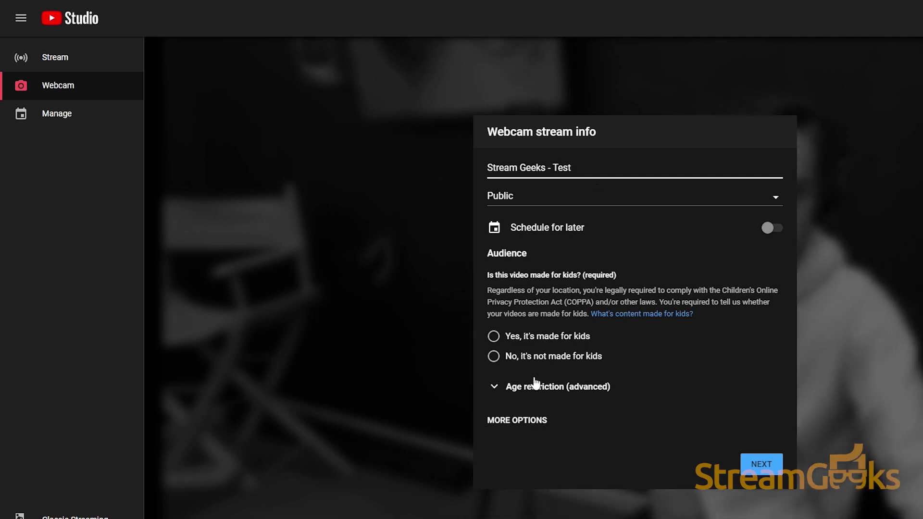
left_click(762, 465)
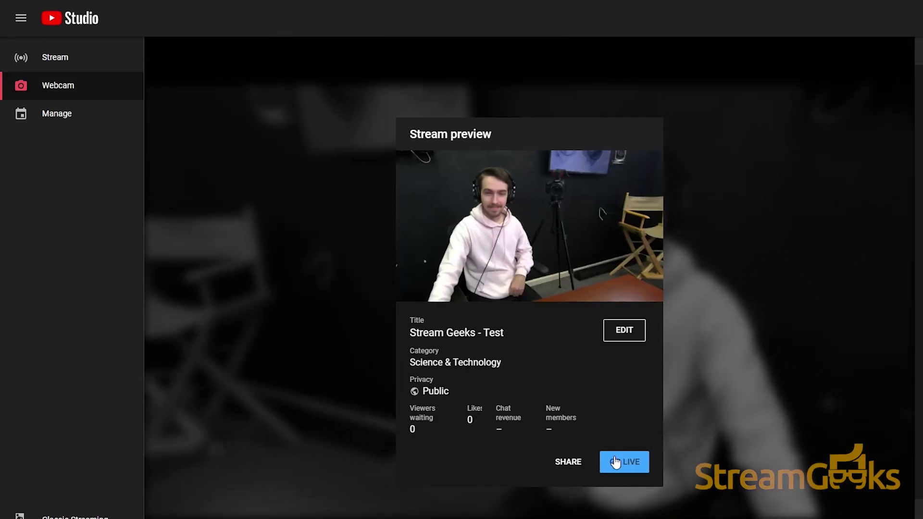
left_click(625, 466)
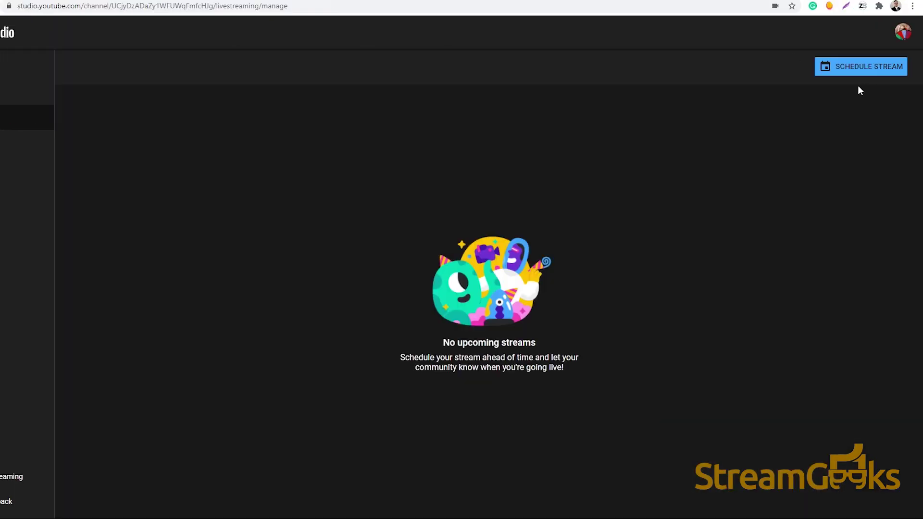
Schedule a 'Stream Geeks - Test' stream for Sep 4 at 1:20 PM with reused settings, then view the channel's Videos
left_click(859, 70)
left_click(531, 330)
type("Test")
left_click(365, 252)
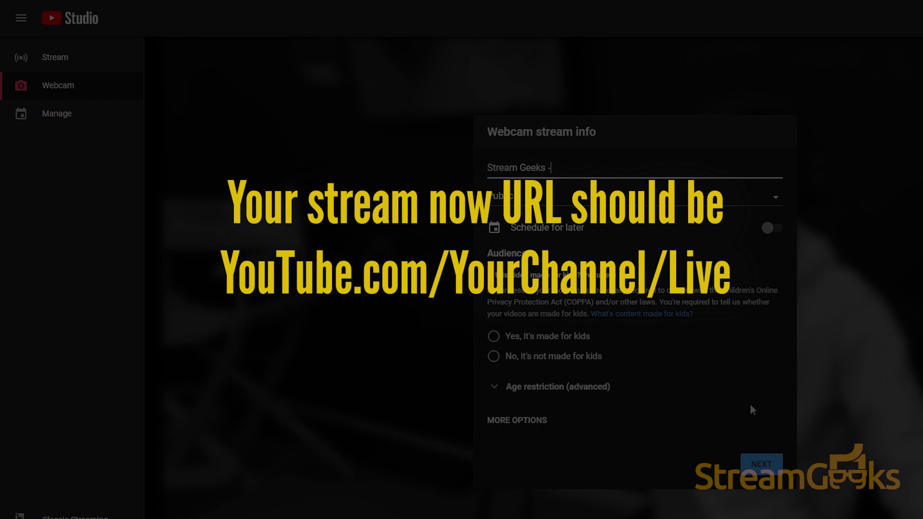
type("Test")
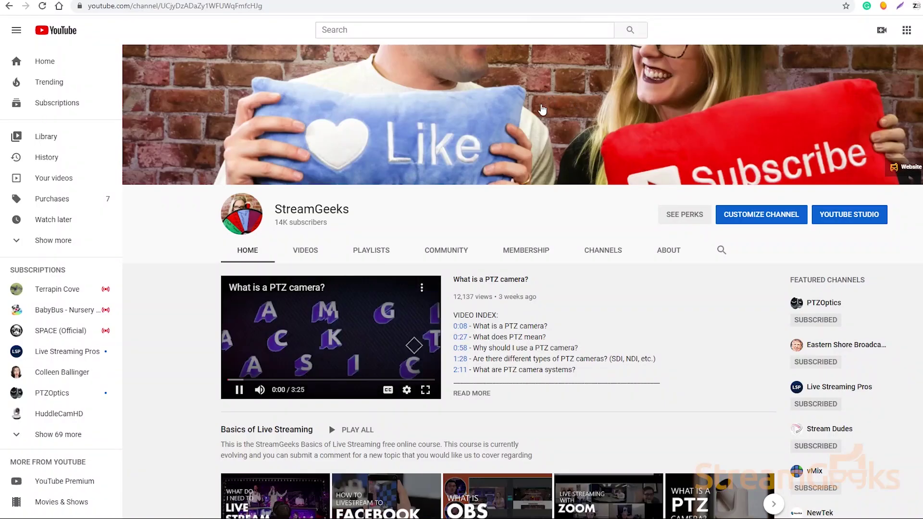
left_click(306, 257)
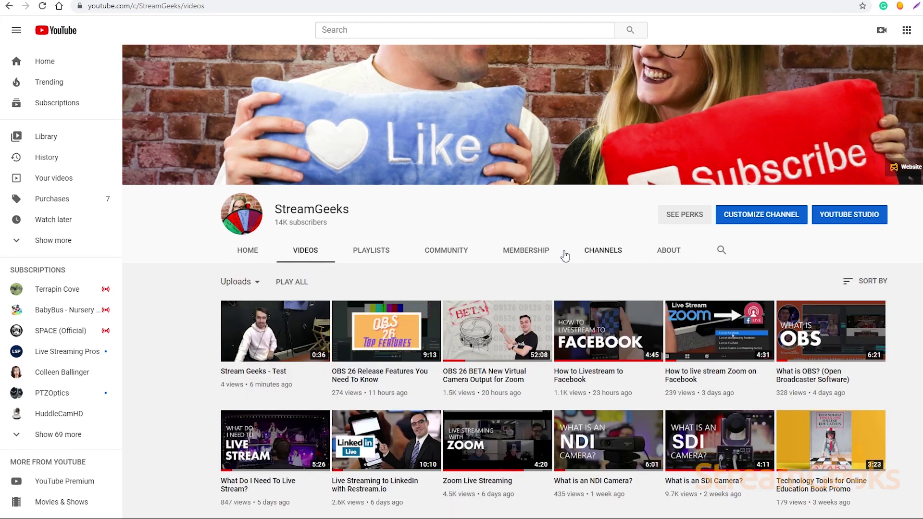
Filter uploads to live streams and review the Reach, Engagement, Audience and Overview analytics tabs
left_click(255, 292)
left_click(257, 342)
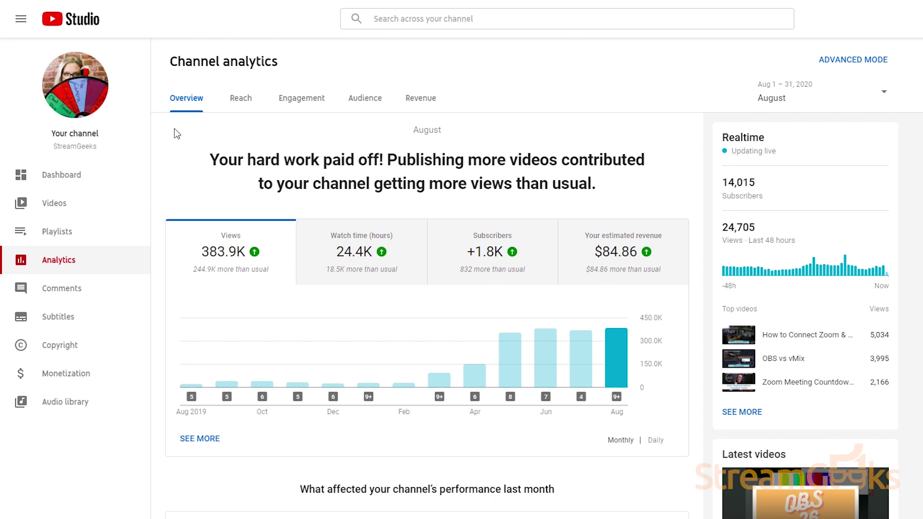
left_click(241, 101)
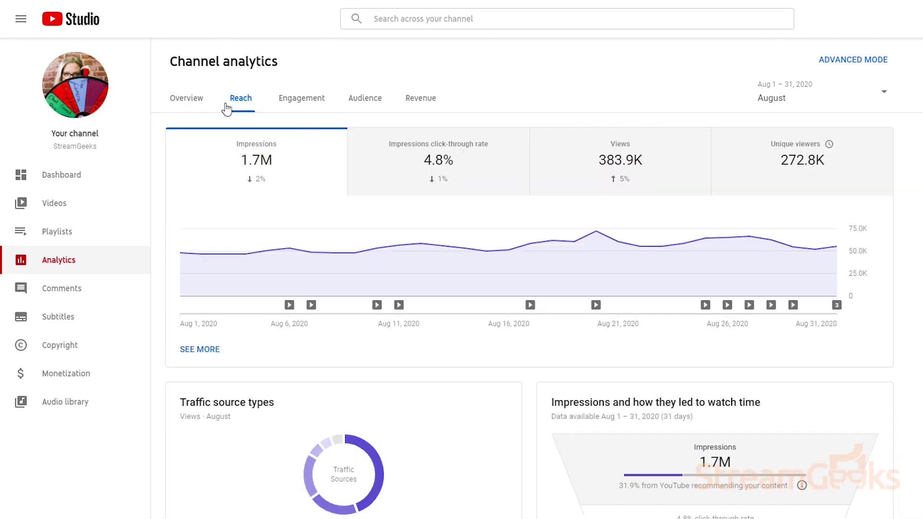
left_click(328, 112)
left_click(365, 107)
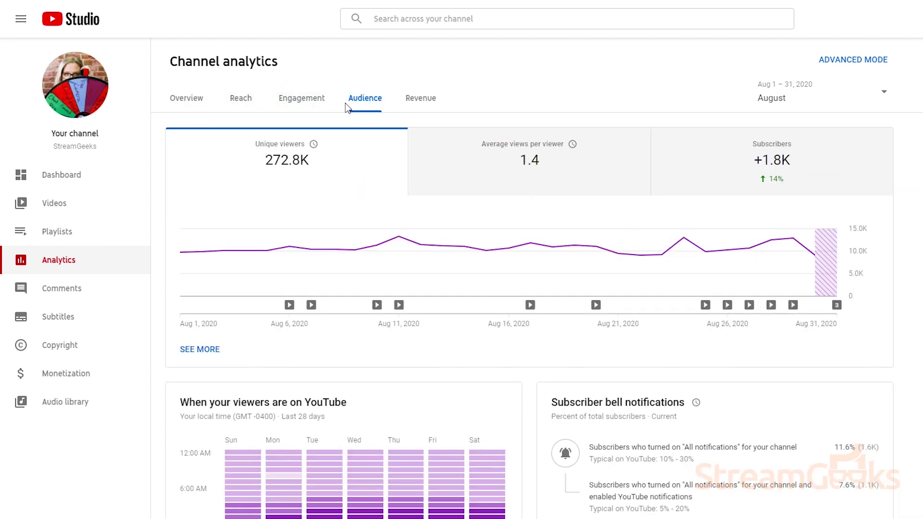
left_click(191, 109)
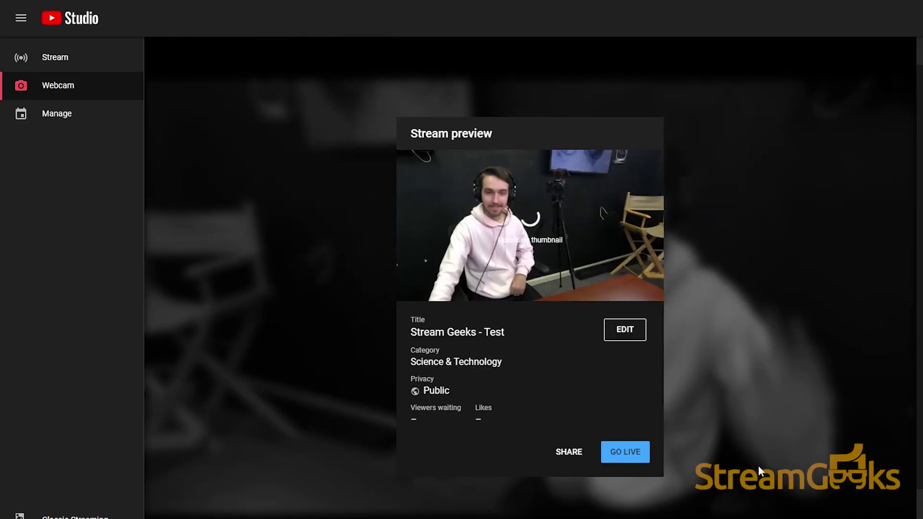
Go live with the 'Stream Geeks - Test' webcam stream and start vMix's stream output
left_click(623, 463)
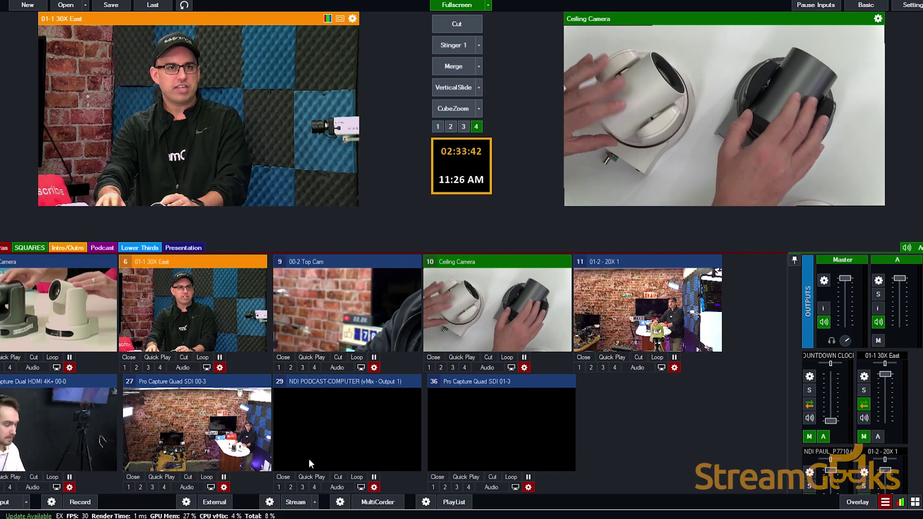
left_click(302, 502)
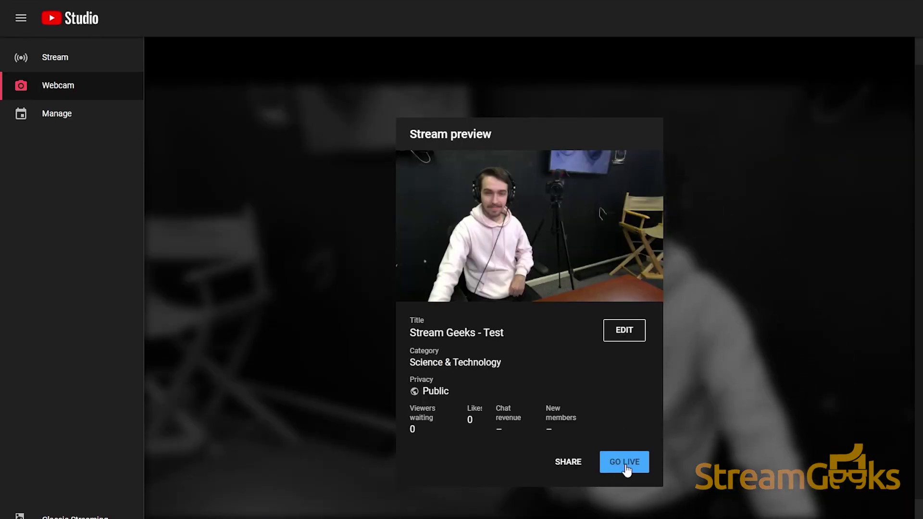
Take the TEST stream live after checking its stream key, stream URL and DVR settings
left_click(624, 463)
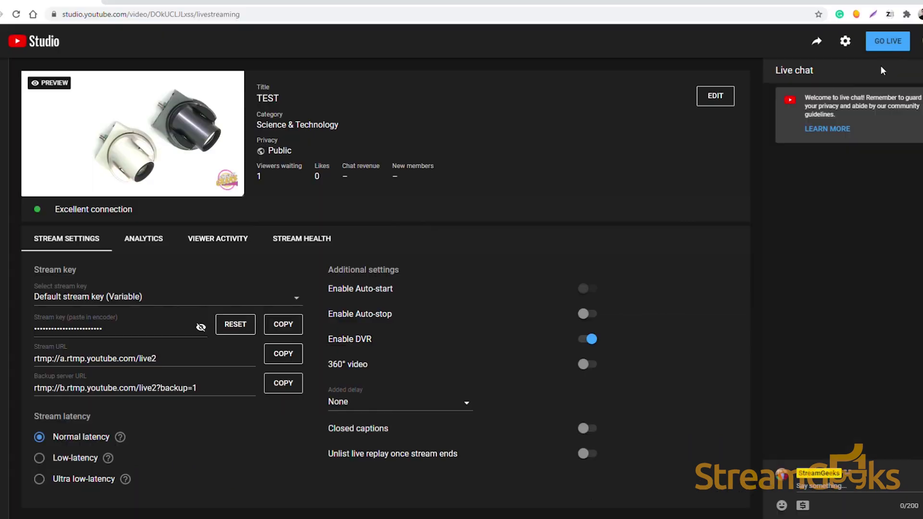
left_click(889, 48)
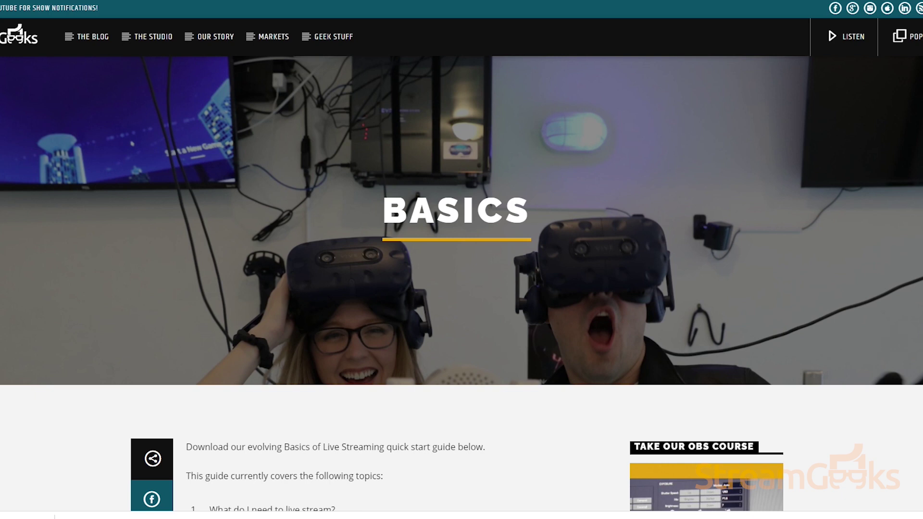
Scroll through the Basics of Live Streaming guide form on the StreamGeeks Basics page
scroll(461, 259, "down", 5)
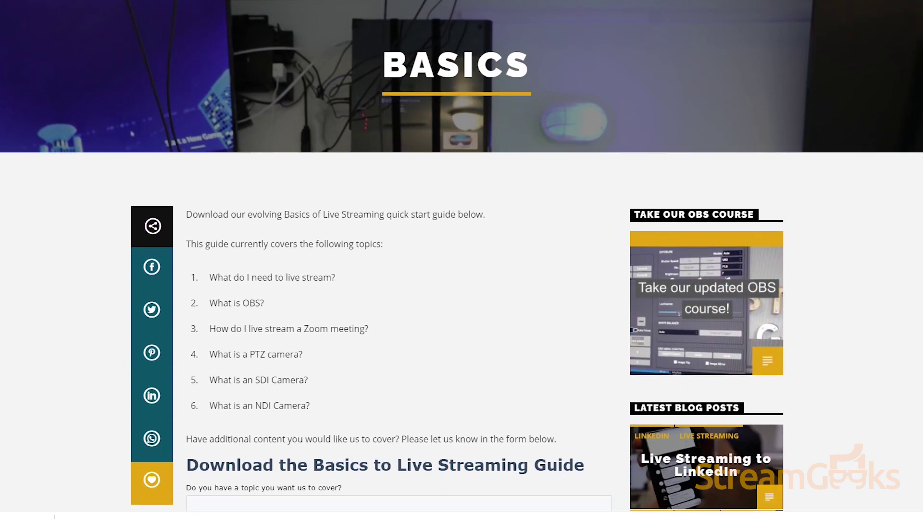
scroll(461, 260, "down", 3)
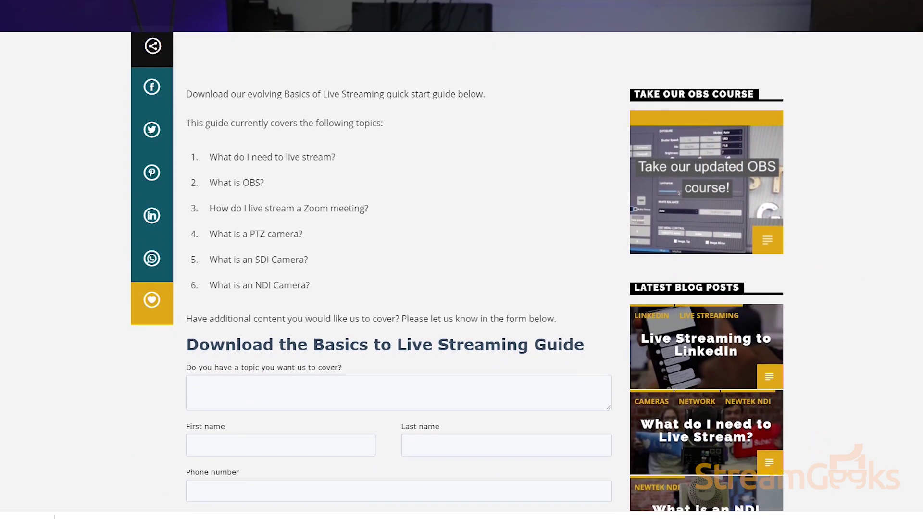
scroll(461, 259, "down", 4)
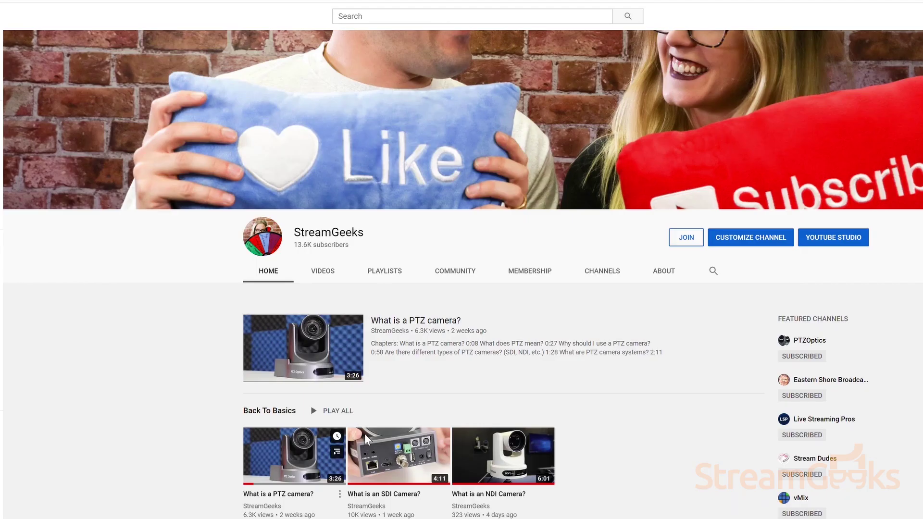
Open the Back To Basics playlist and play its 'What is a PTZ camera?' video
left_click(384, 271)
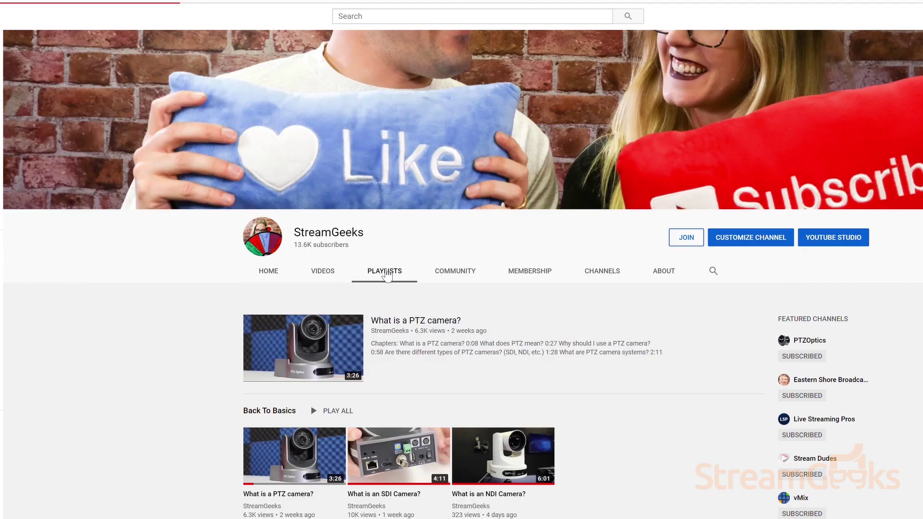
left_click(250, 426)
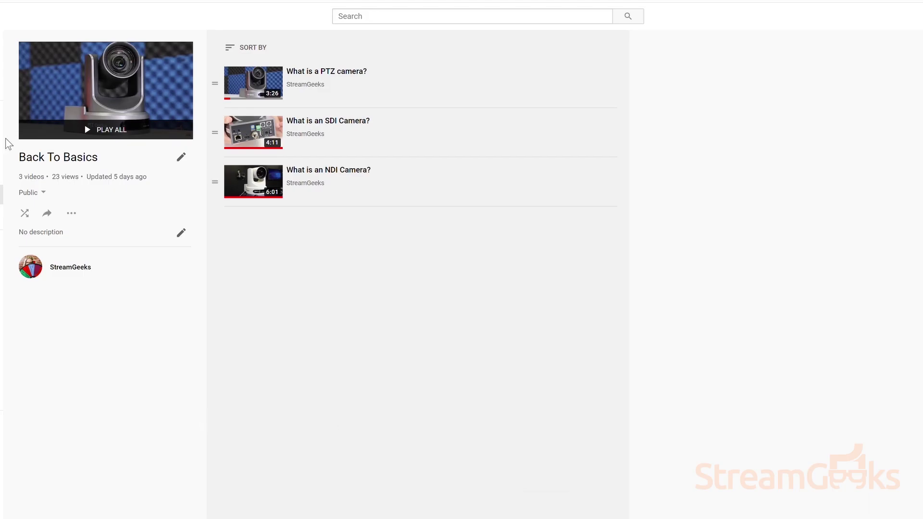
left_click(316, 79)
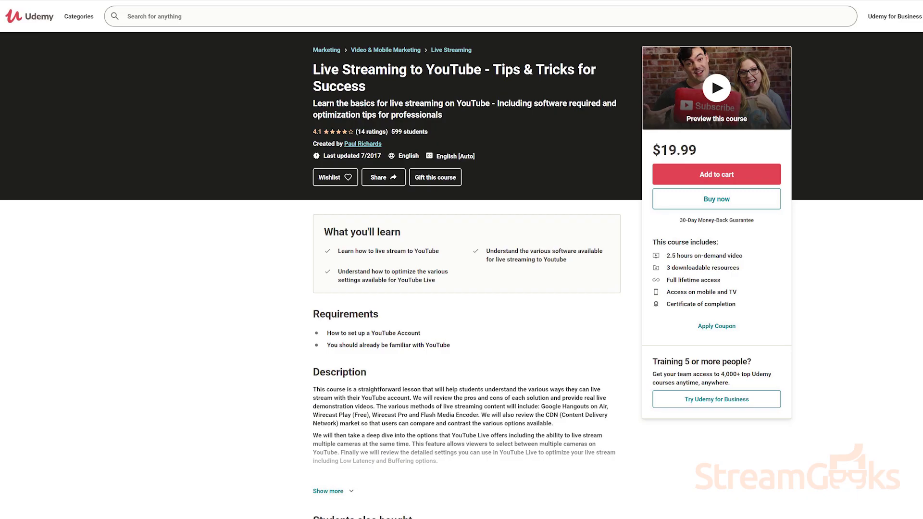